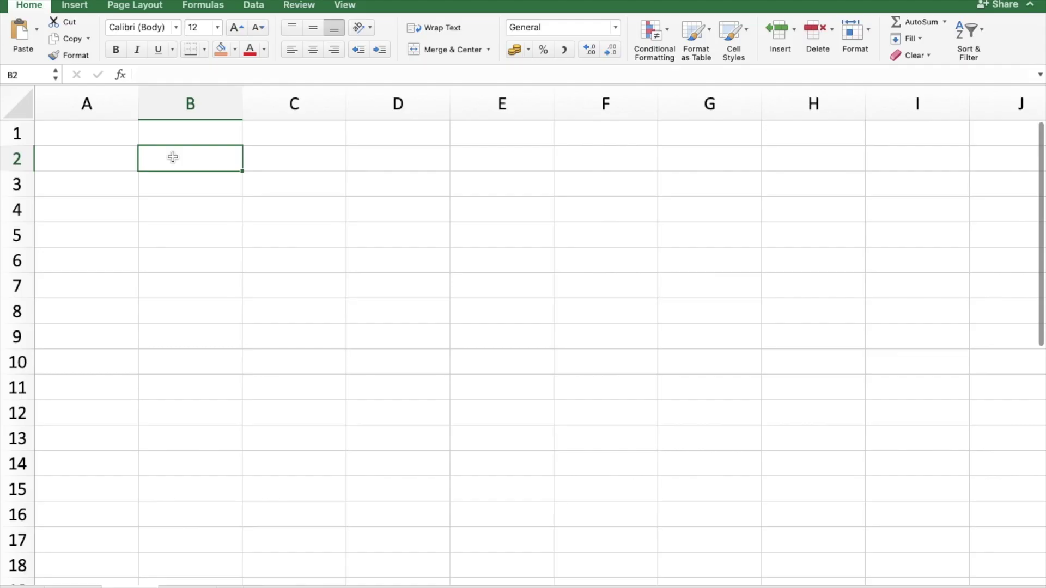
Step: Enter the values 2, 3, 5, 6 and 7 down cells B3 to B7
key(Return)
text(2)
key(Return)
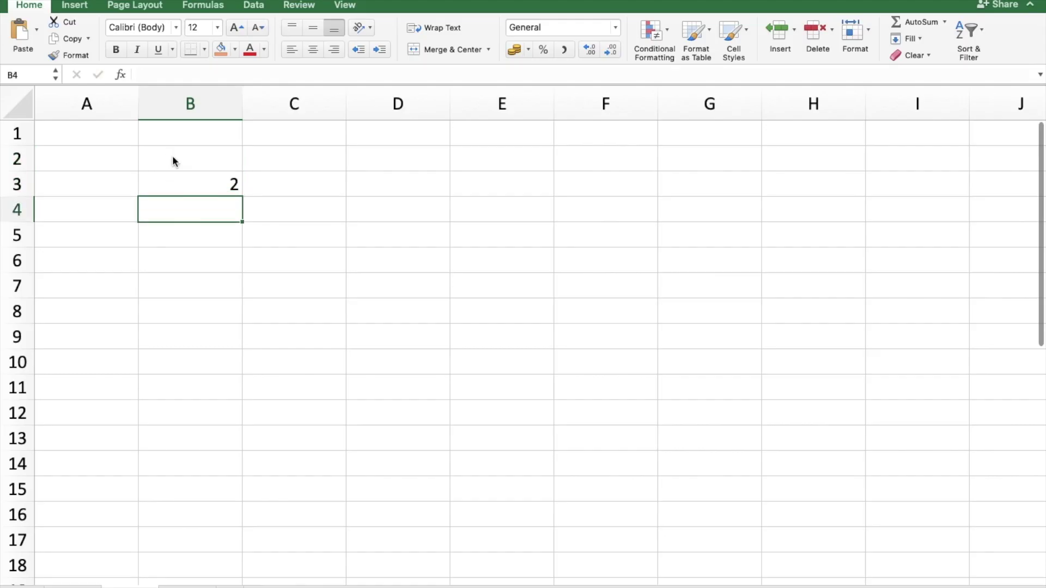
text(3)
key(Return)
text(5)
key(Return)
text(6)
key(Return)
text(7)
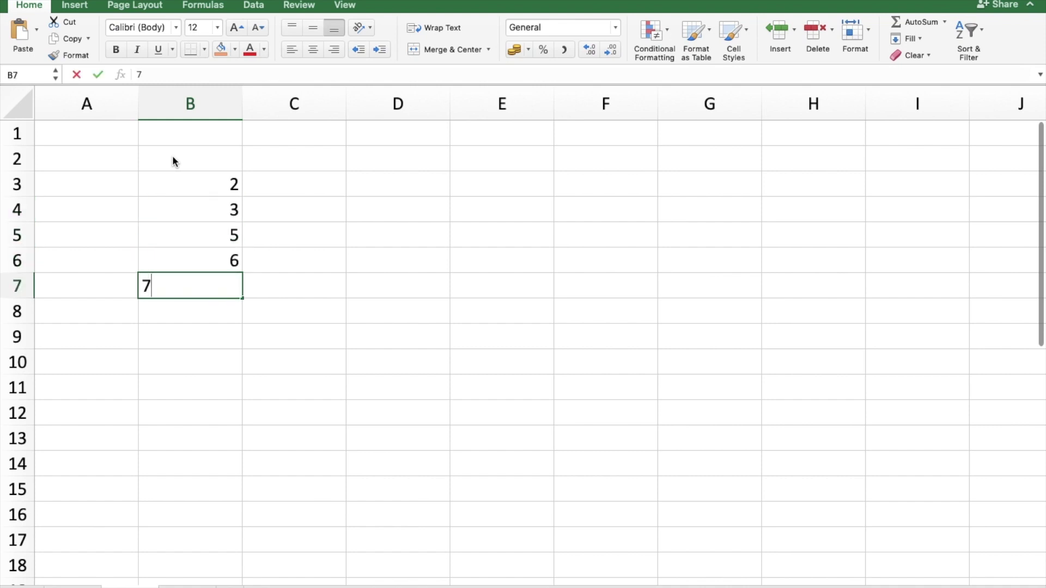
key(Return)
Step: Finish C3's formula =COUNTIF(B3:B7,">"&5) to count values greater than 5
drag(187, 175, 211, 294)
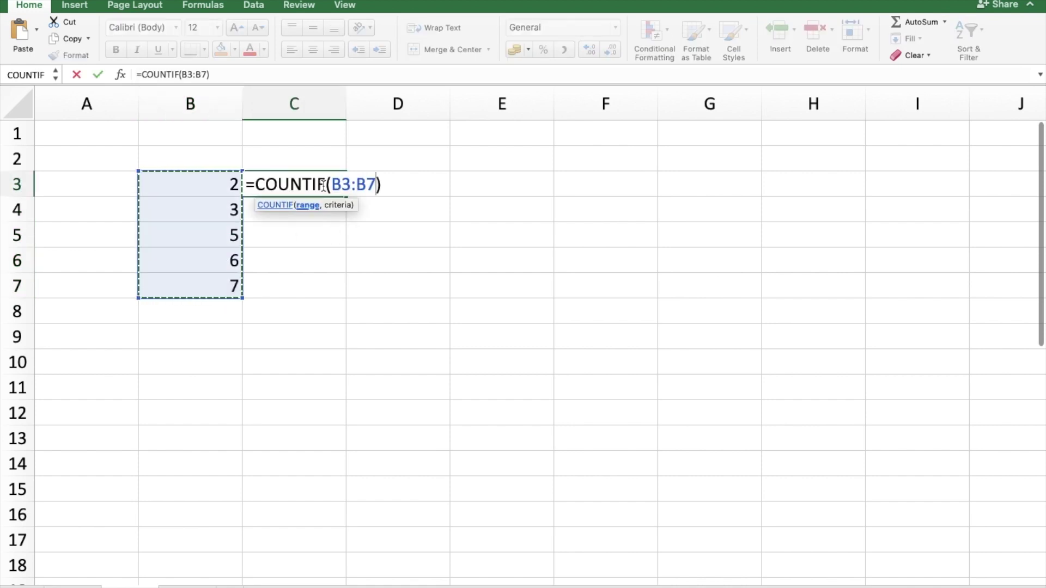
text(,)
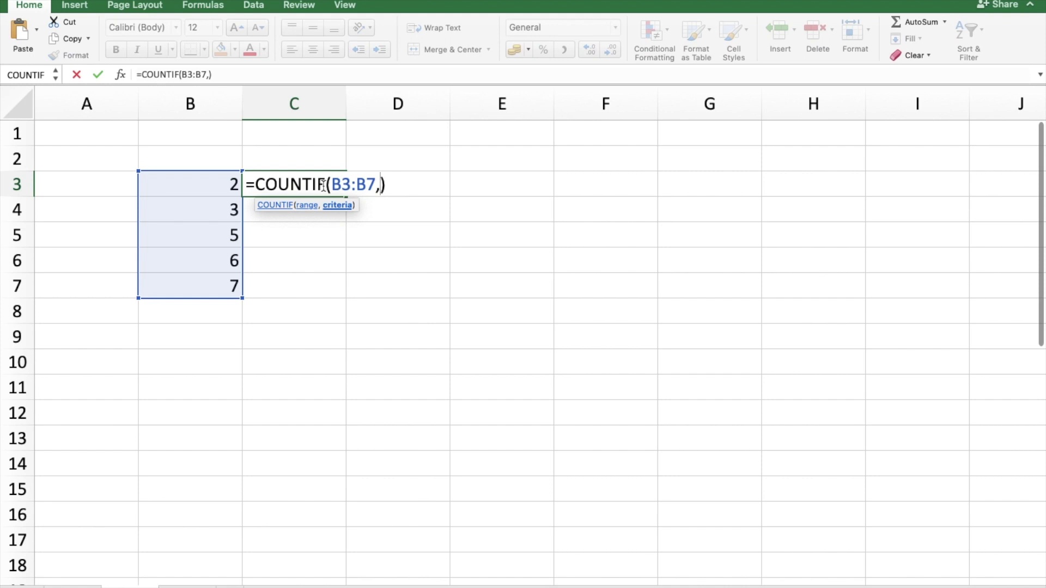
text(">"&)
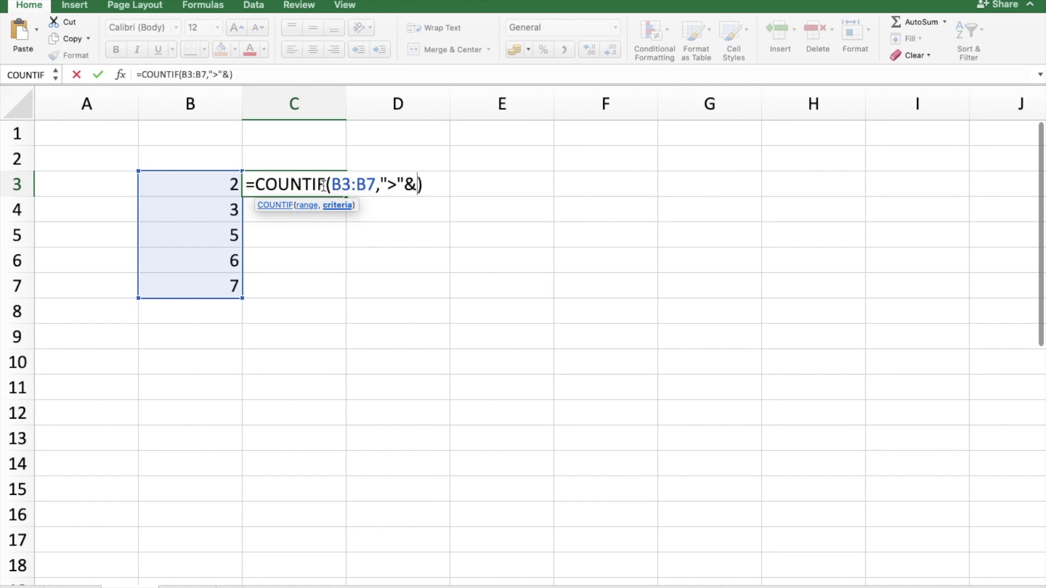
text(5)
key(Return)
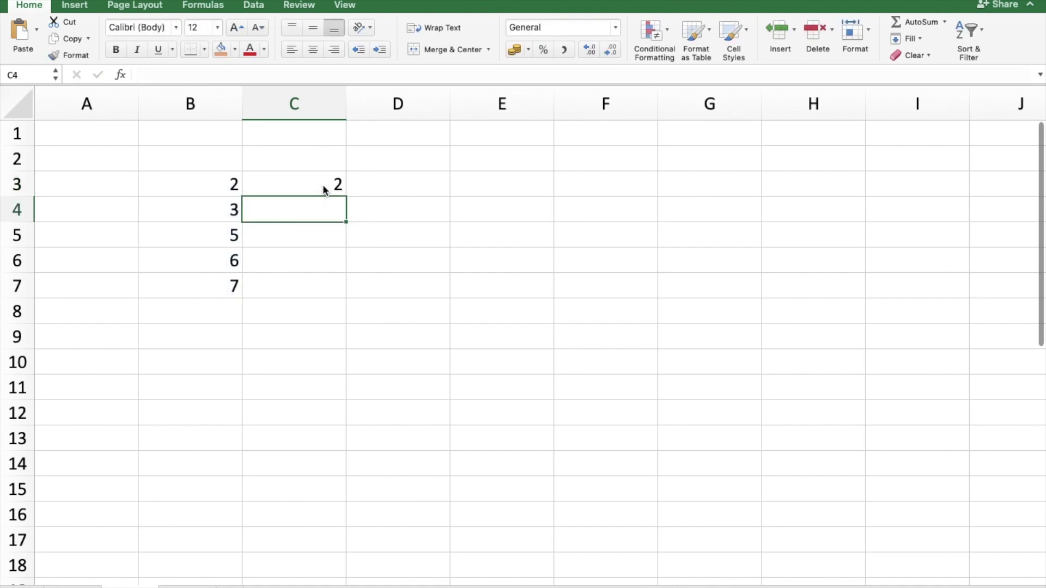
Step: Check C3's formula, then change B3 from 2 to 10 so the count shows 3
click(323, 184)
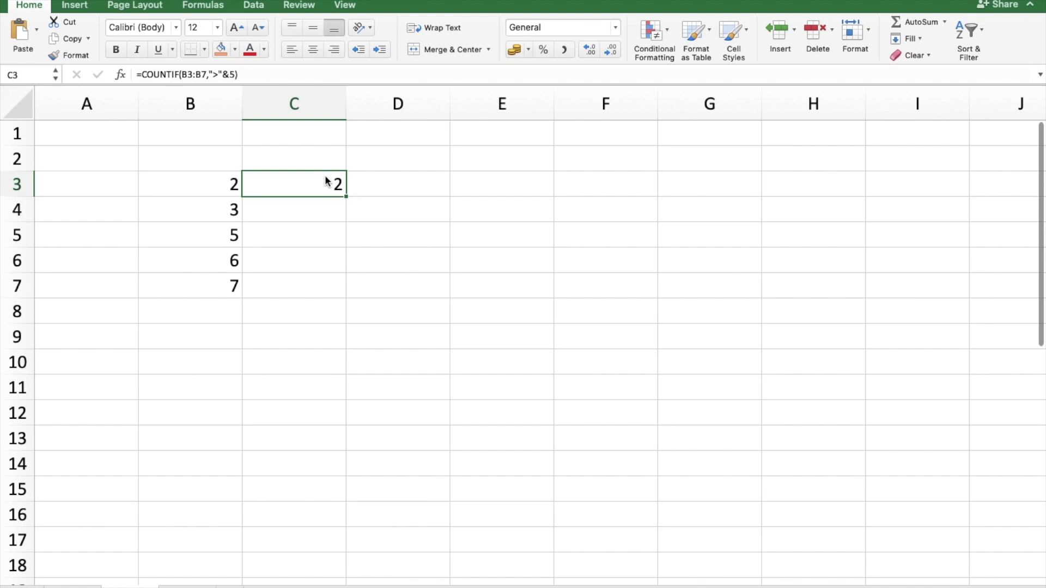
click(198, 184)
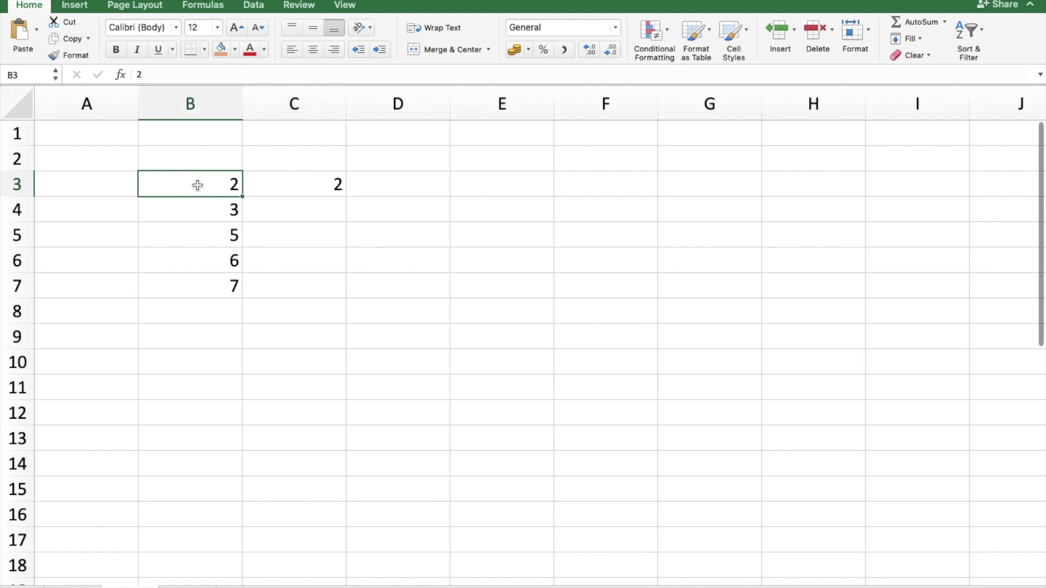
double_click(198, 184)
text(10)
key(Return)
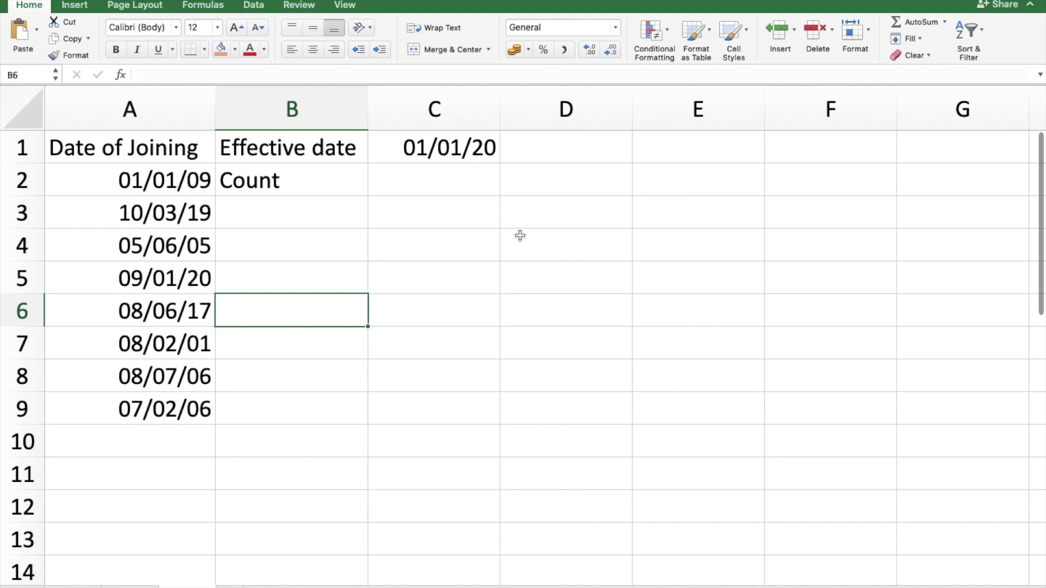
Step: Enter the cutoff date 1-1-2015 in D1 on the Date of Joining sheet
click(541, 147)
text(1-)
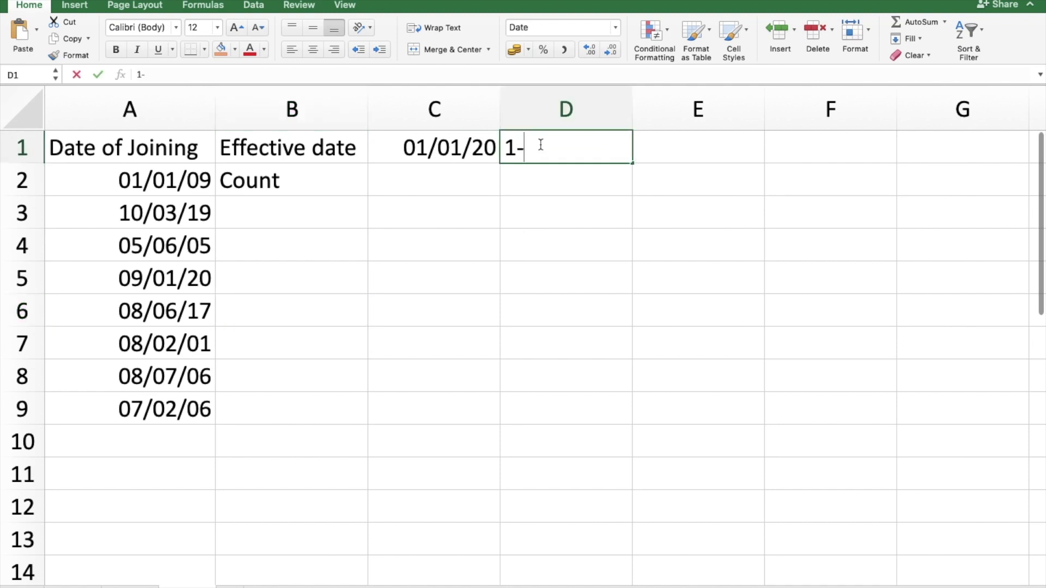
text(1-2015)
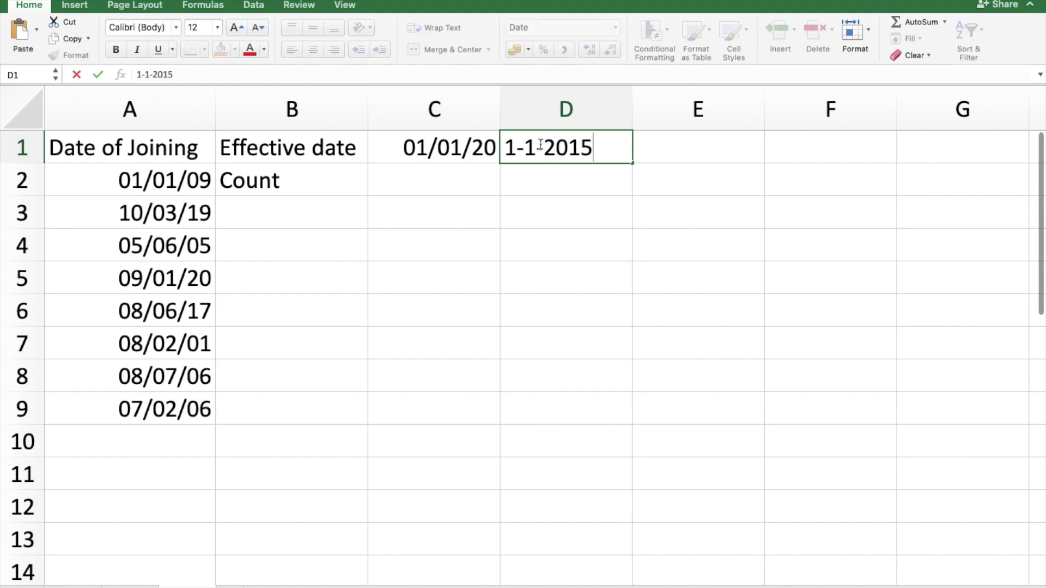
key(Return)
key(Up)
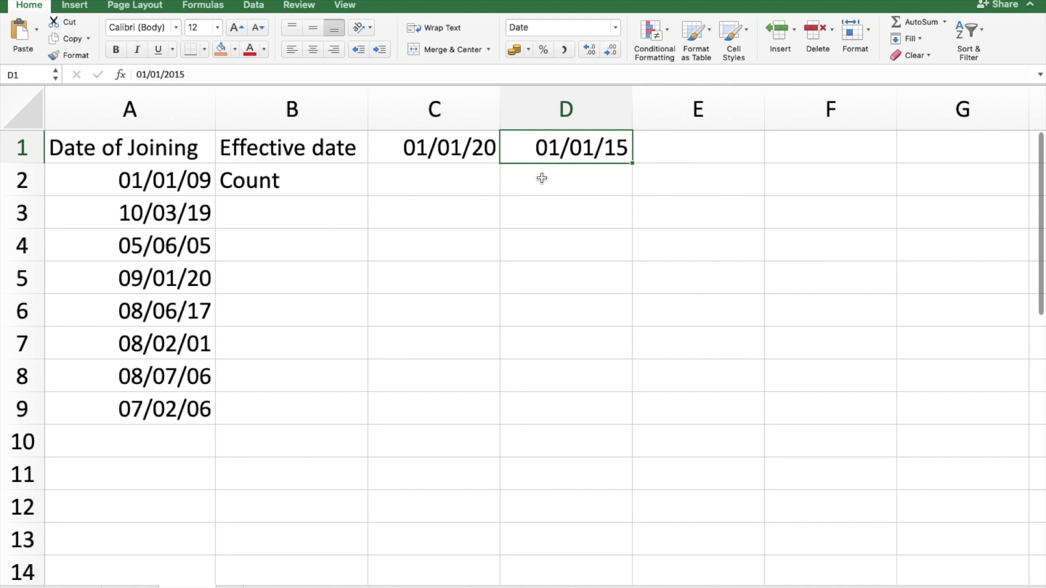
click(305, 221)
Step: Enter =COUNTIF(A2:A9,"<"&DATE(2015,1,1)) in C2, giving a count of 5
click(389, 187)
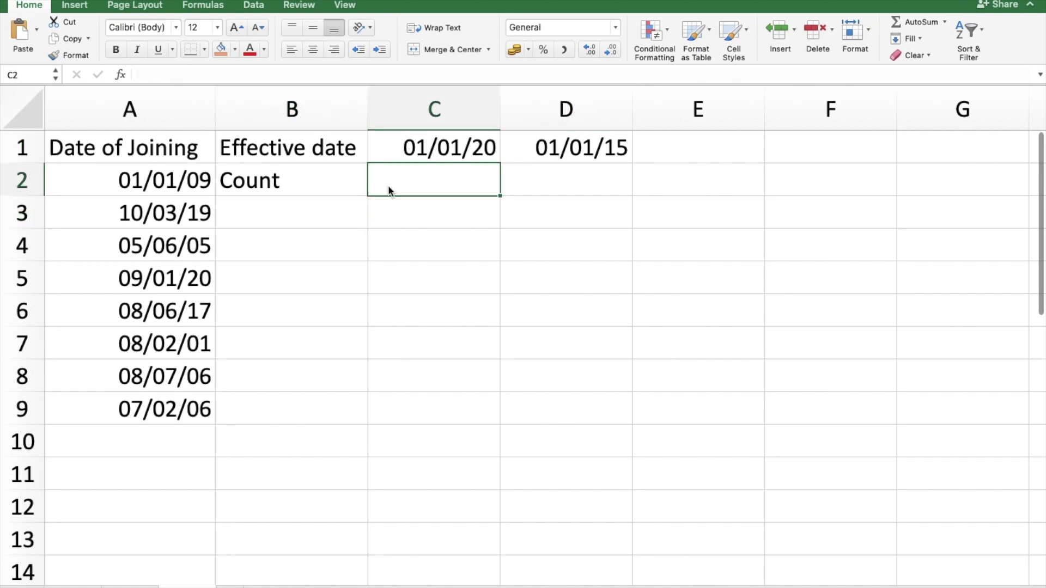
text(=c)
key(Tab)
text(A2:A9,"<"))
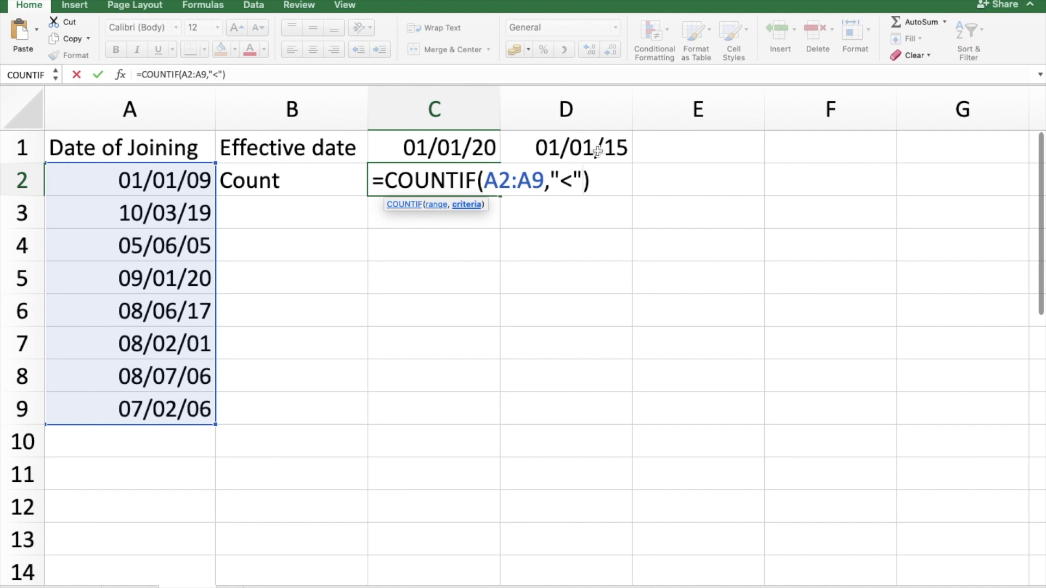
text(&dat)
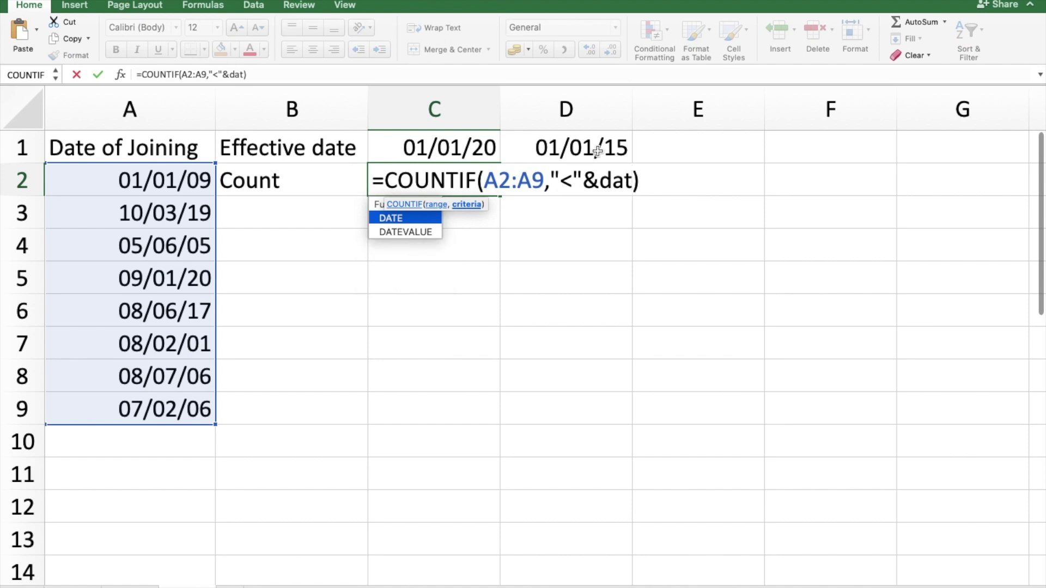
key(Tab)
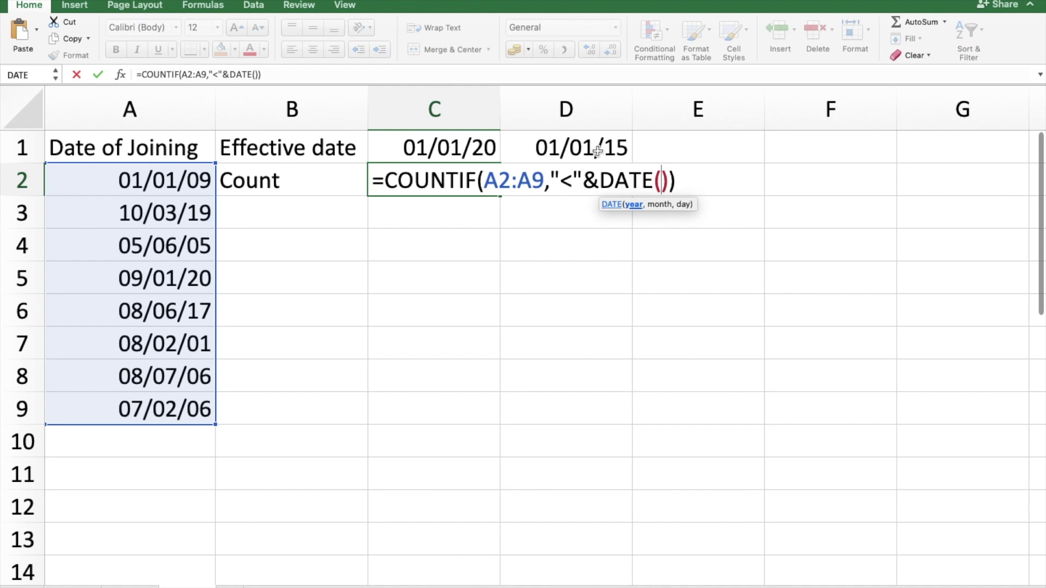
text(2015,)
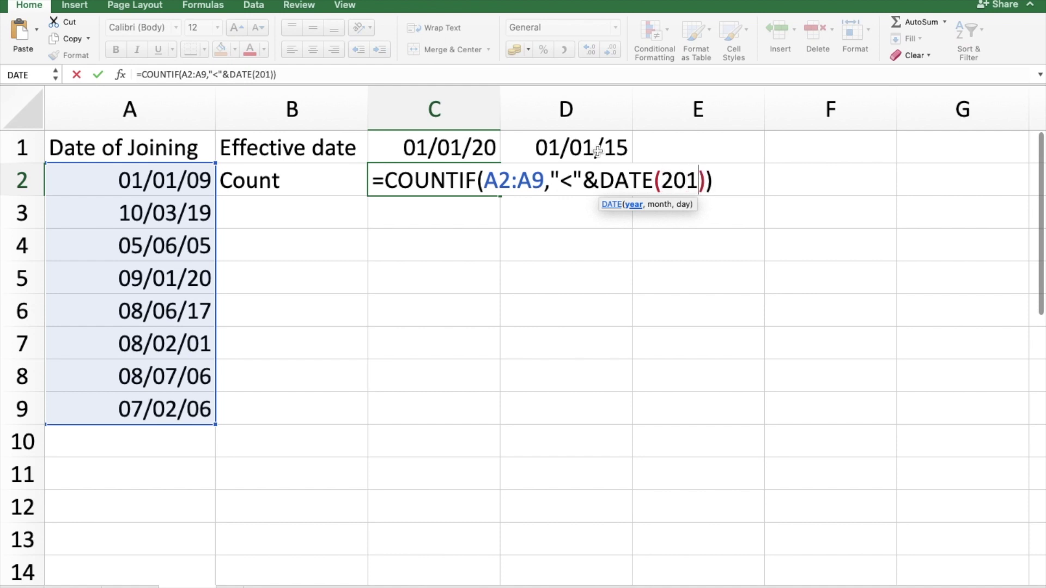
text(1,1)
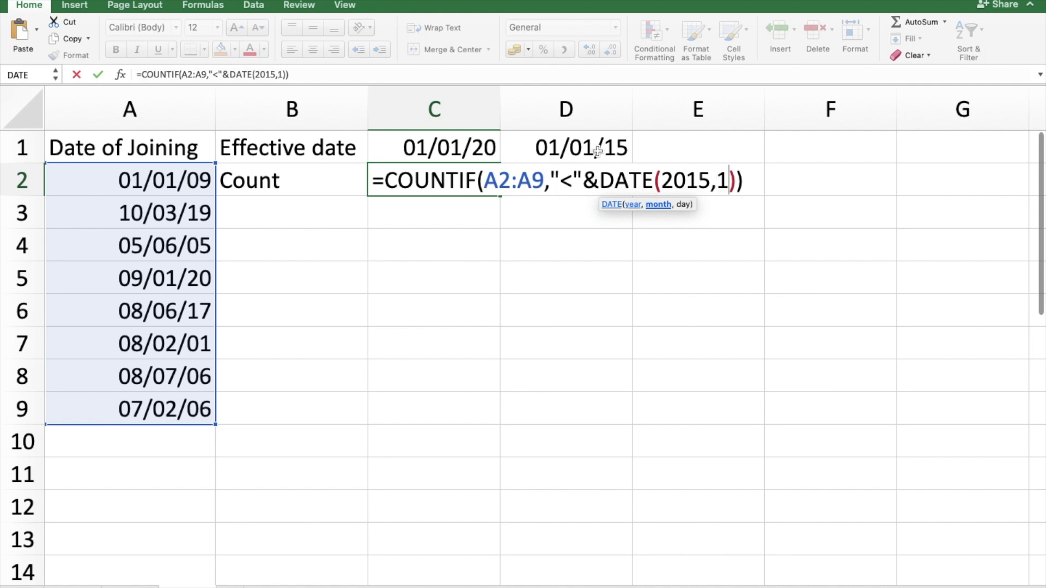
key(Return)
key(Up)
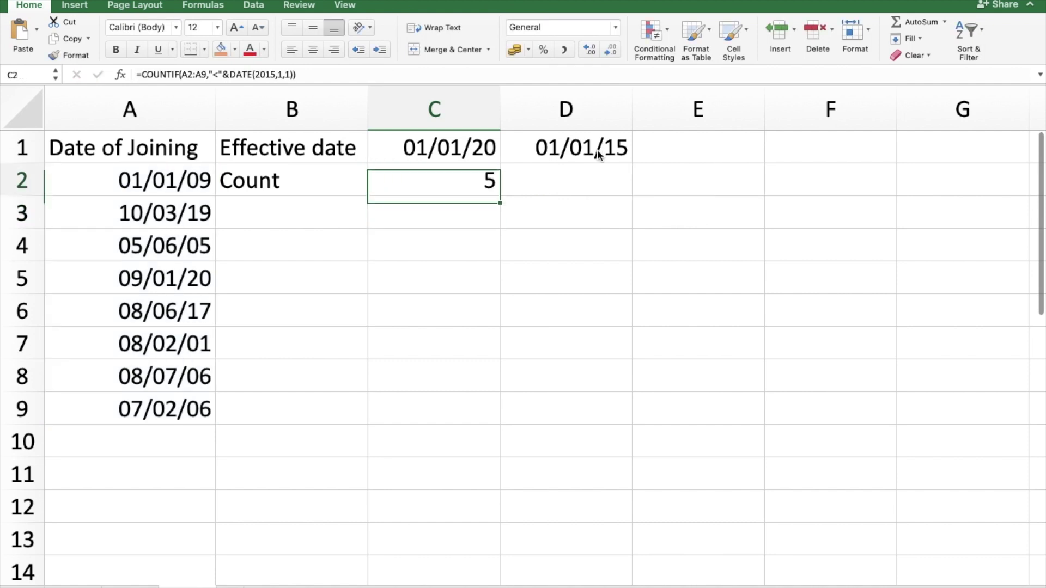
key(Left)
key(Left)
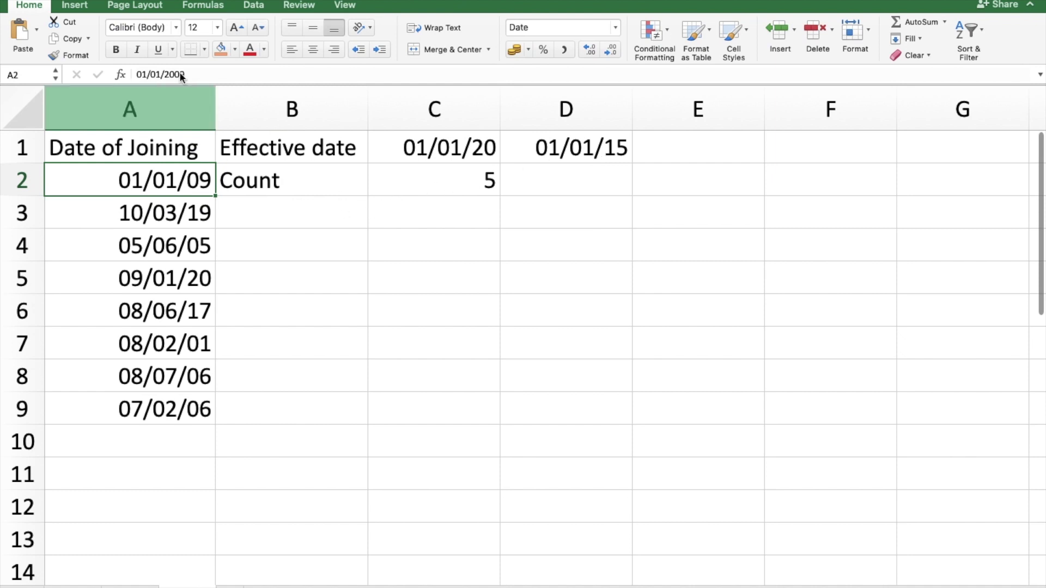
Step: Fill the pre-2015 dates in A2, A4, A7, A8 and A9 with orange
click(221, 50)
key(Down)
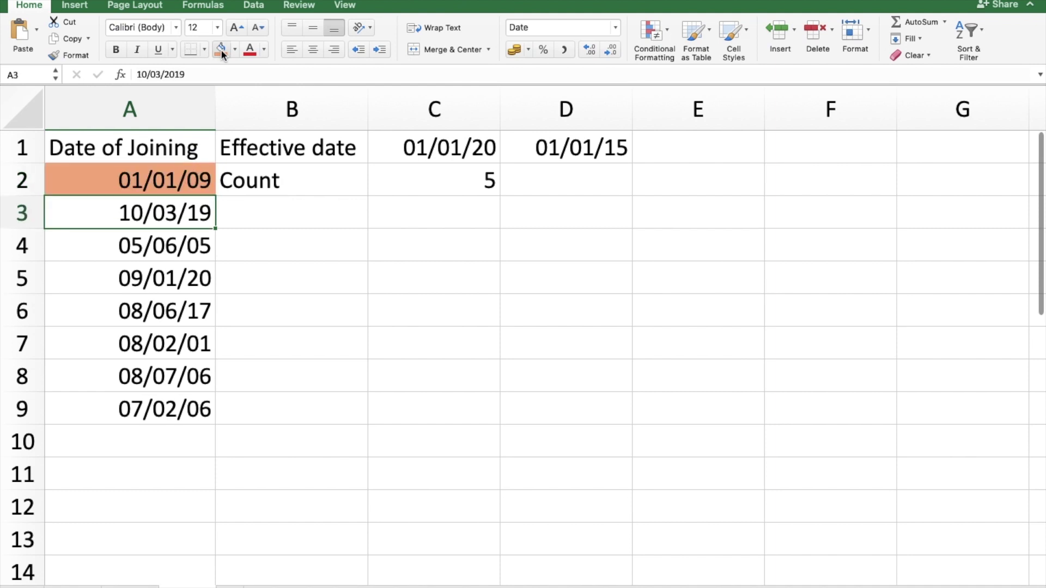
key(Down)
click(220, 49)
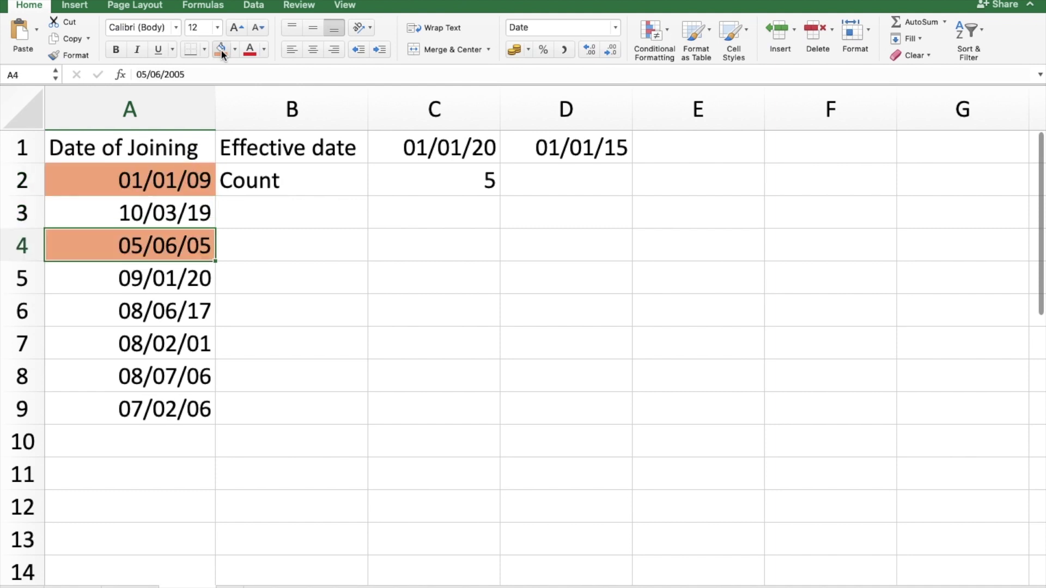
key(Down)
key(Down)
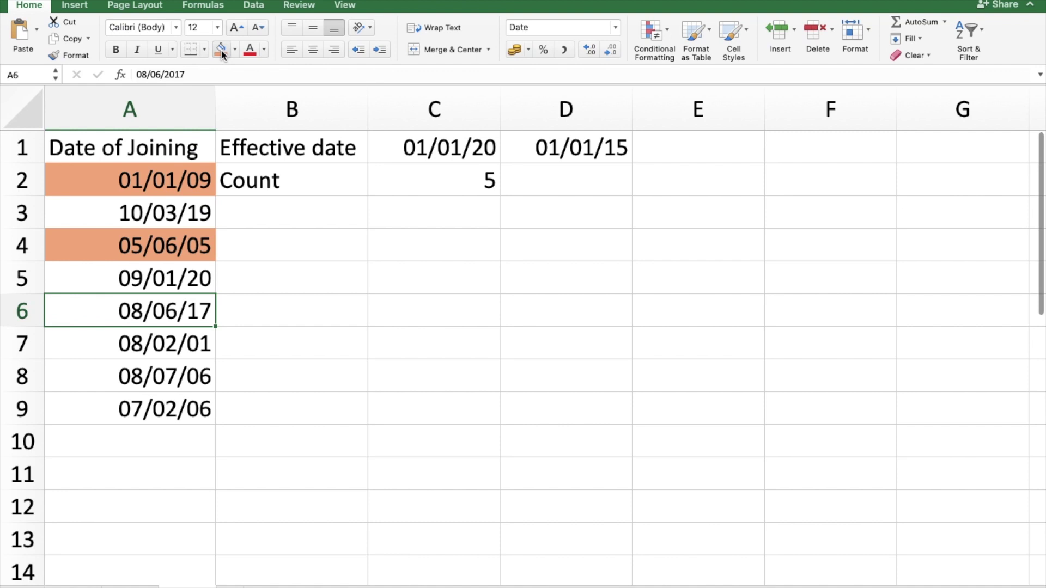
key(Down)
click(221, 50)
key(Down)
click(221, 50)
key(Down)
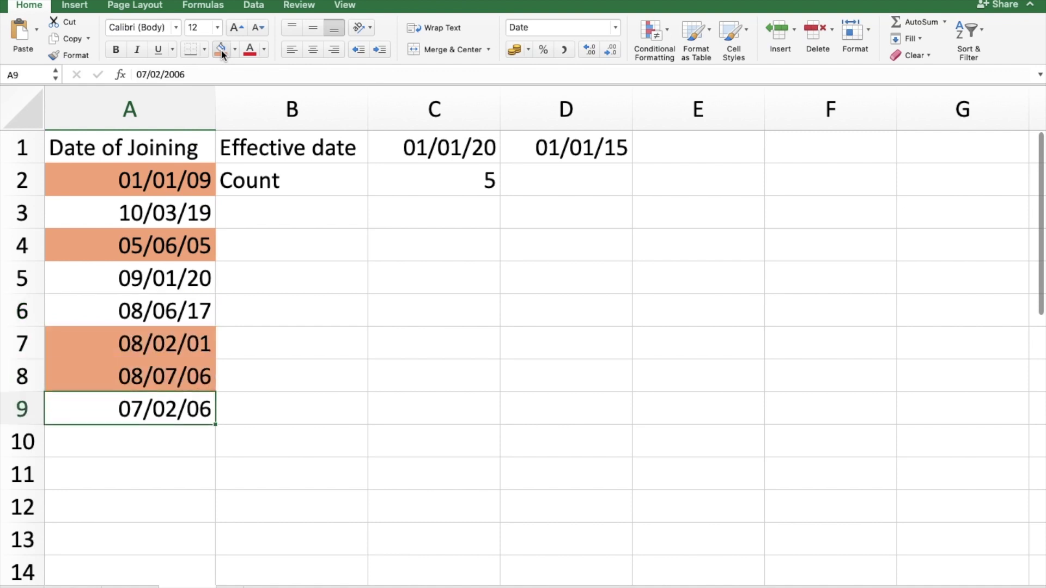
click(221, 51)
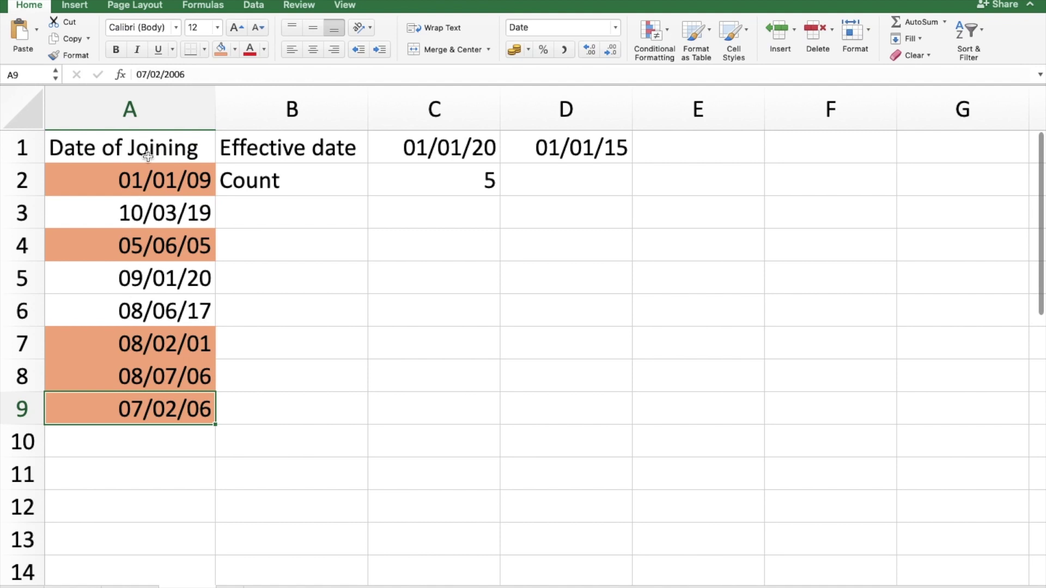
click(458, 179)
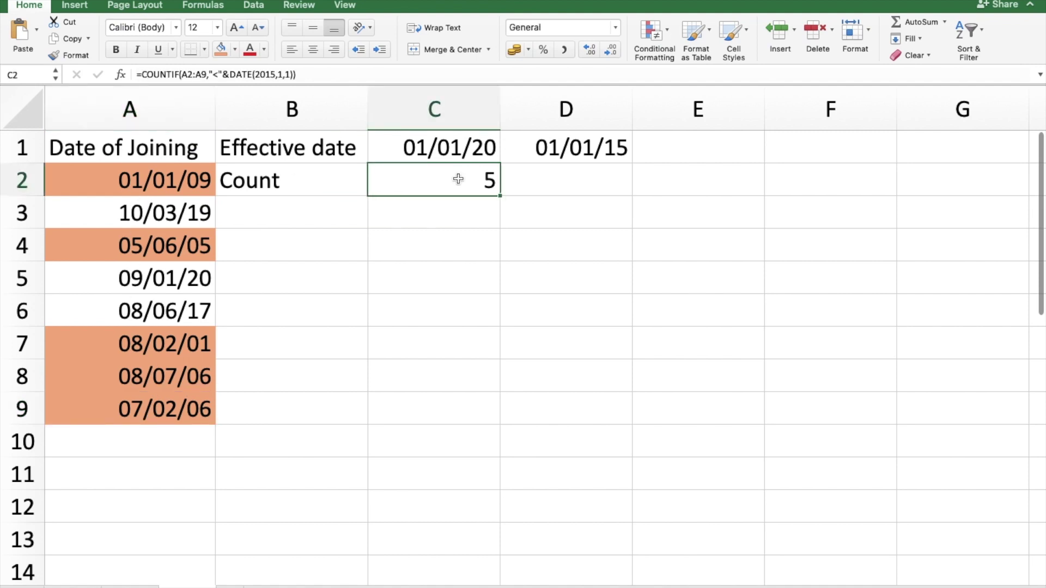